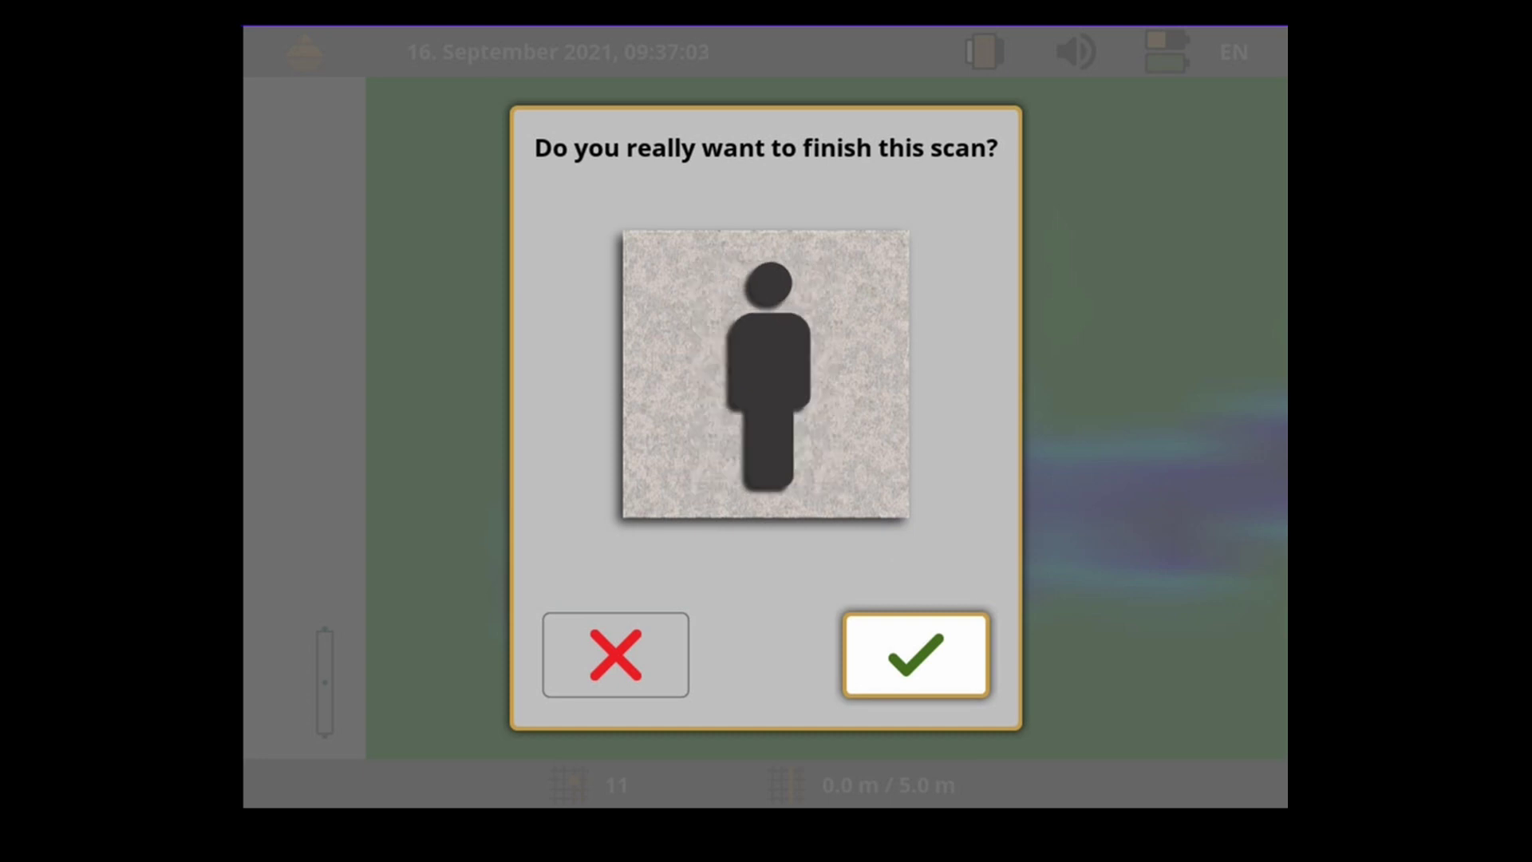
- Confirm the scan is finished and save it with 5 m field length and 5 m width
key(Return)
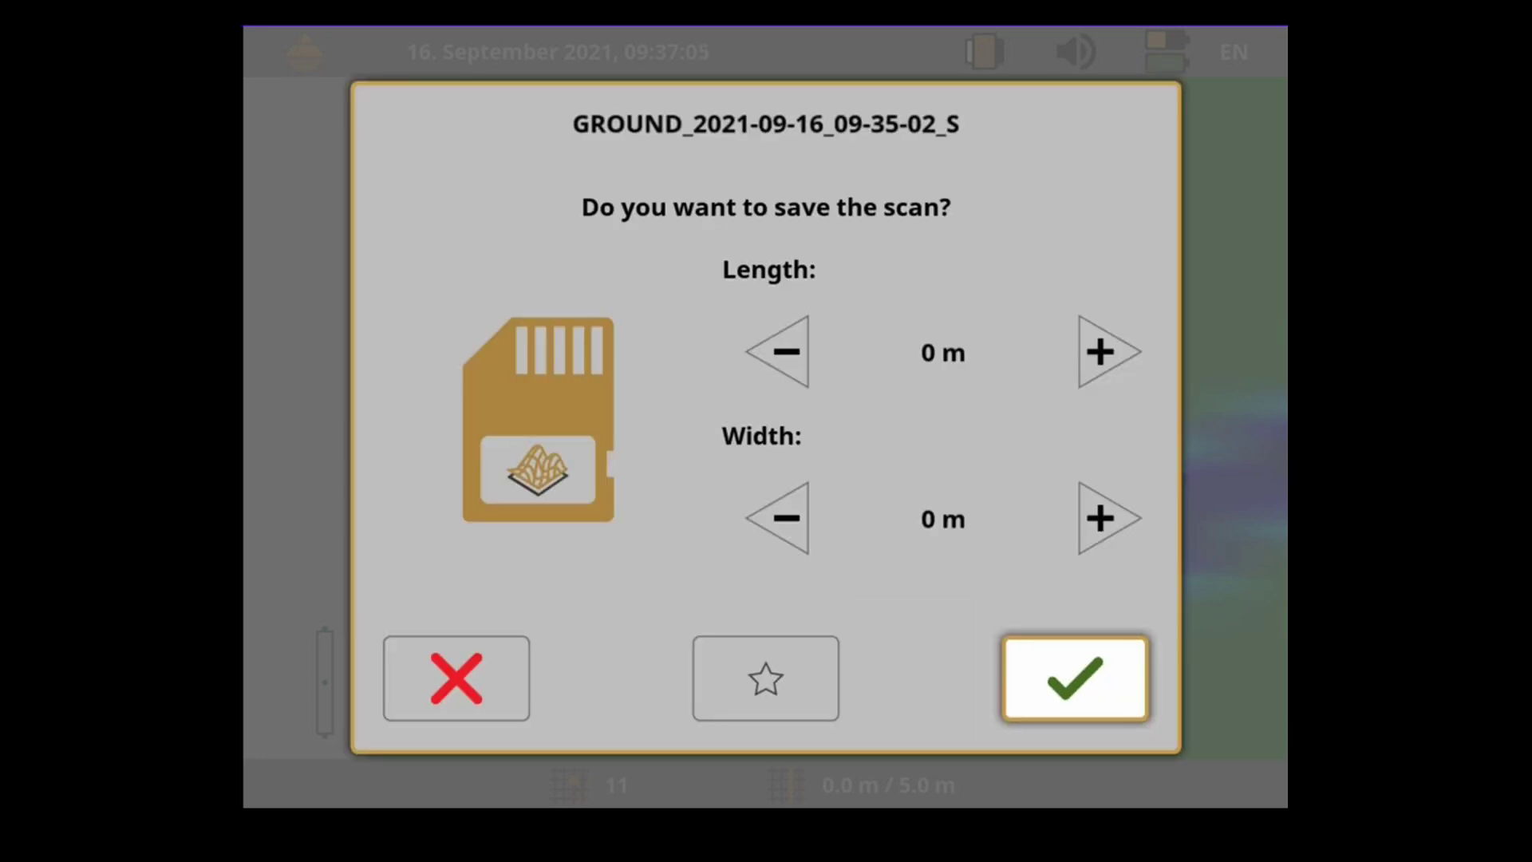
key(Up)
key(Right)
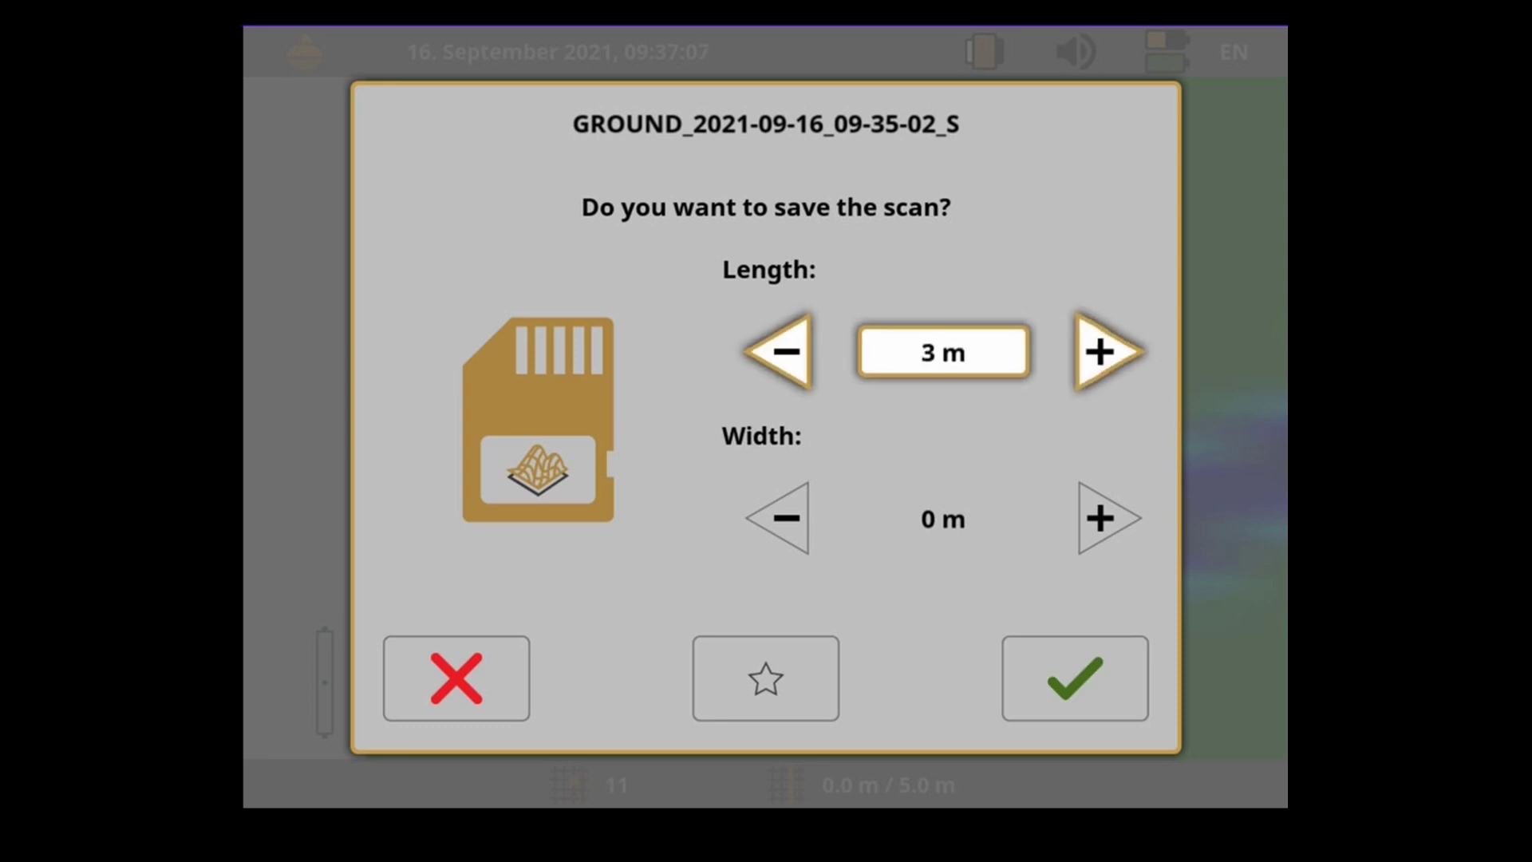
key(Down)
key(Right)
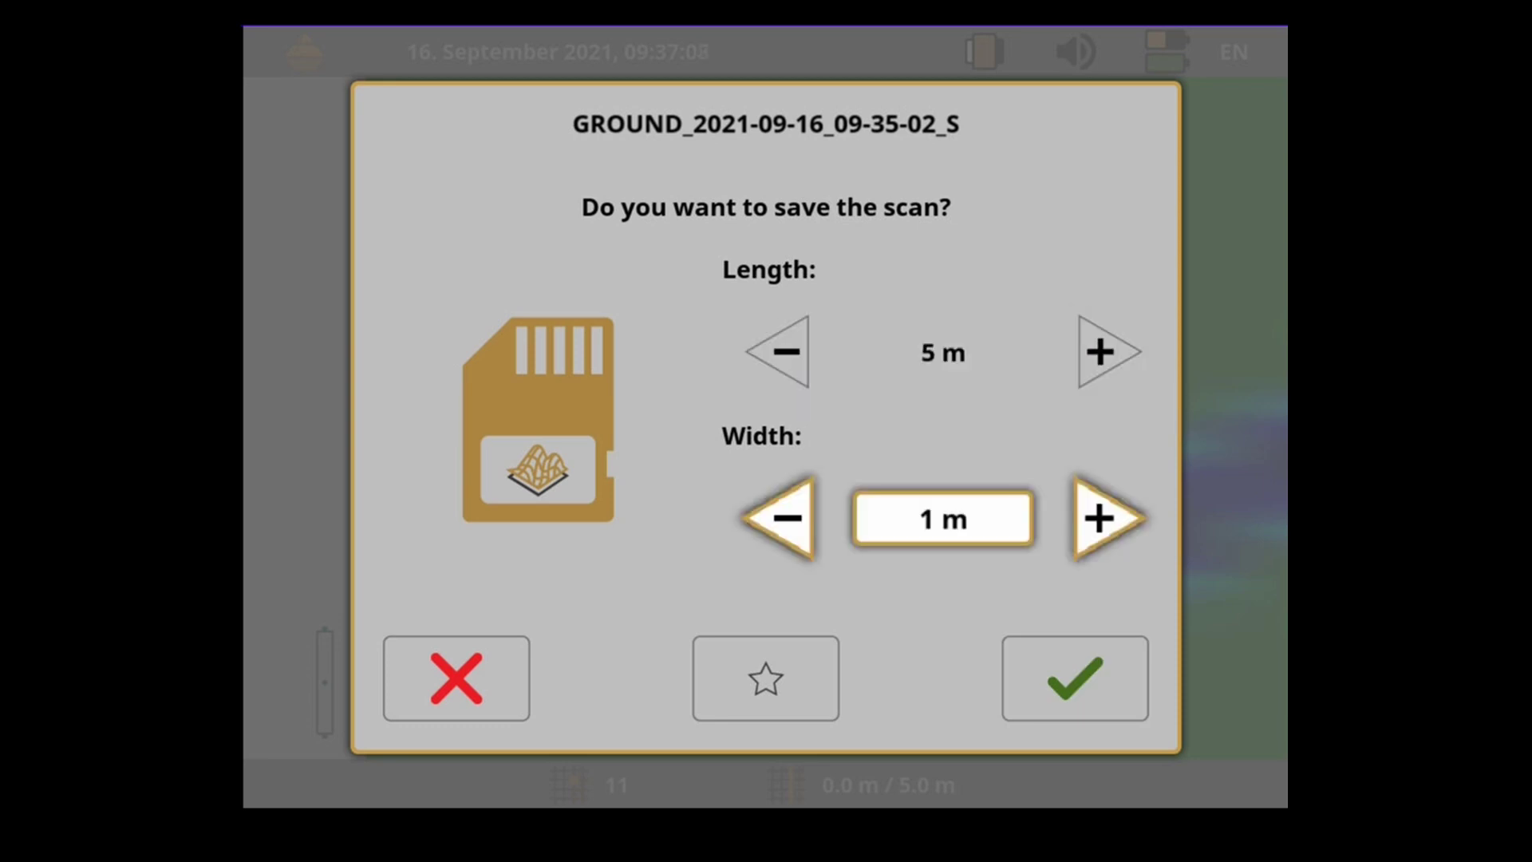
key(Right)
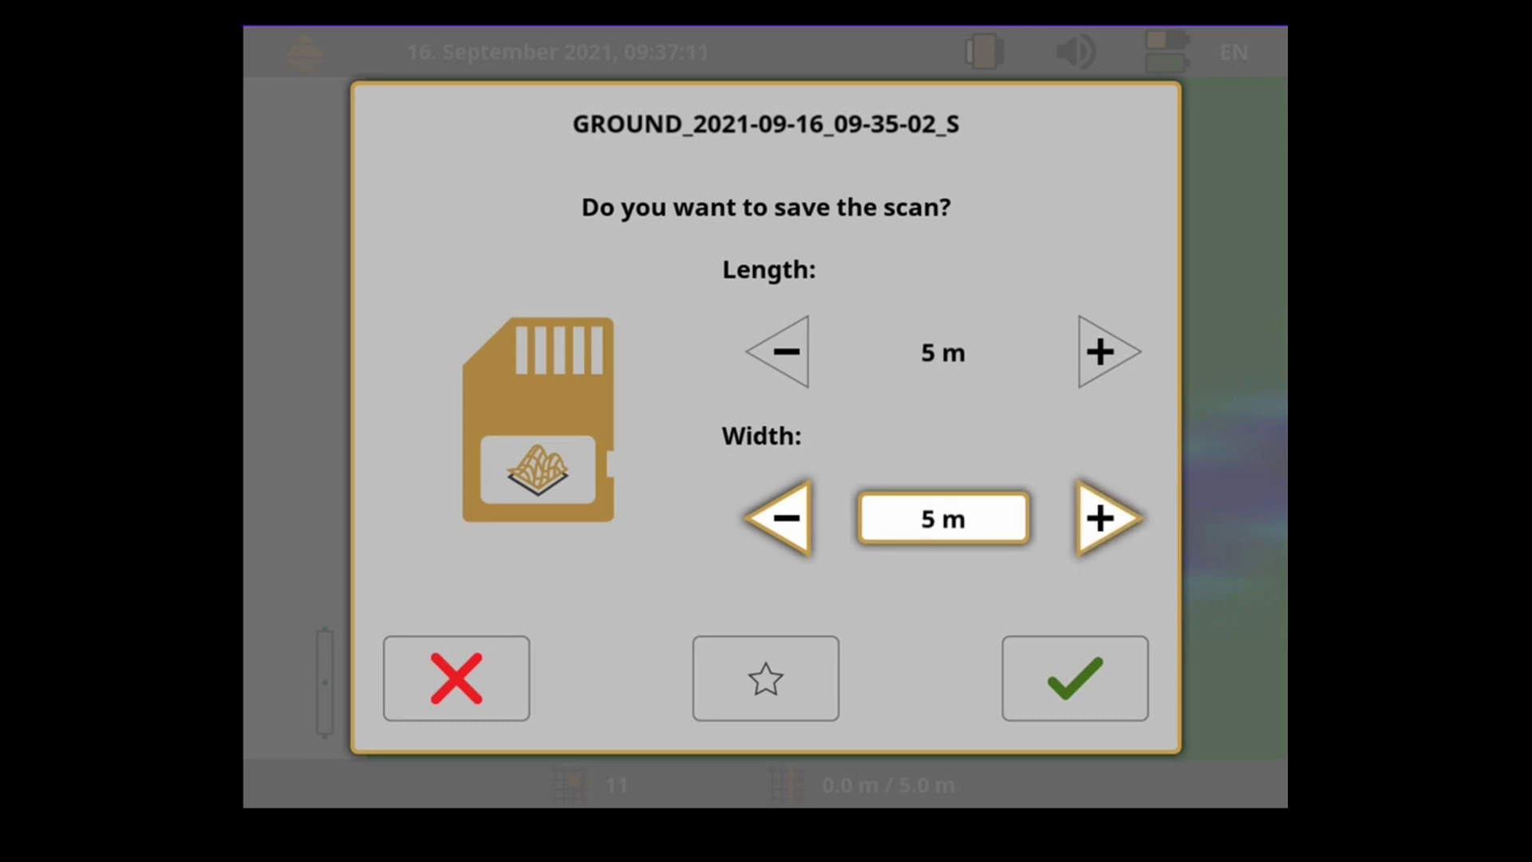
key(Return)
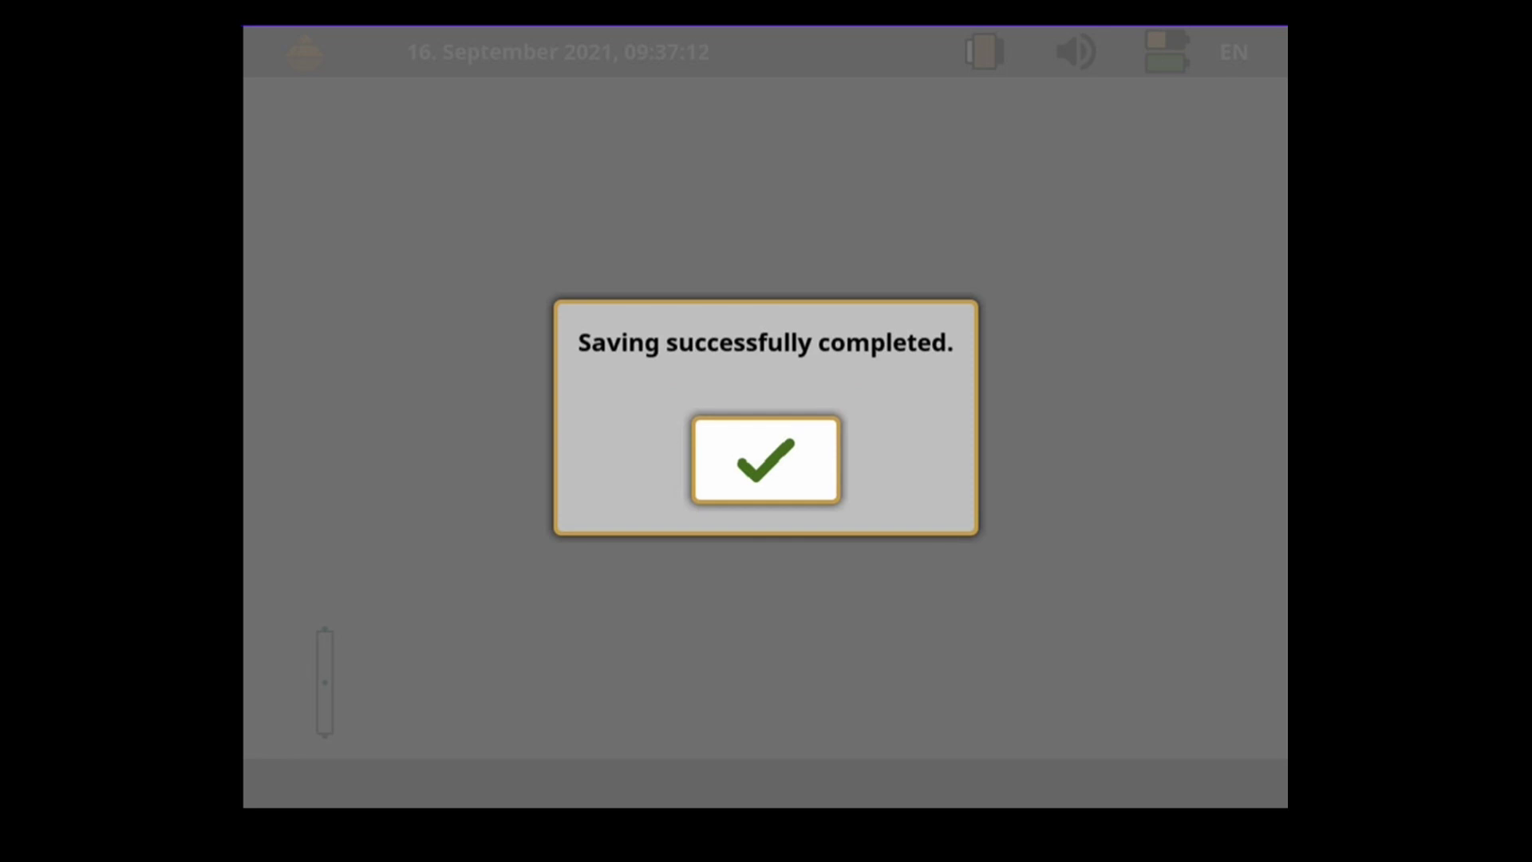